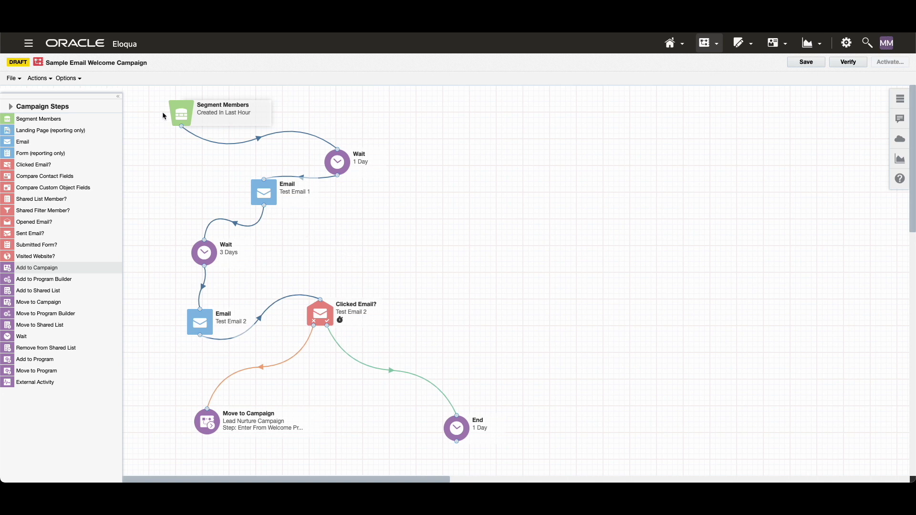
- Review the settings of the Segment Members step and the first Wait step in the Sample Email Welcome Campaign
{"action": "double_click", "coordinate": [182, 116]}
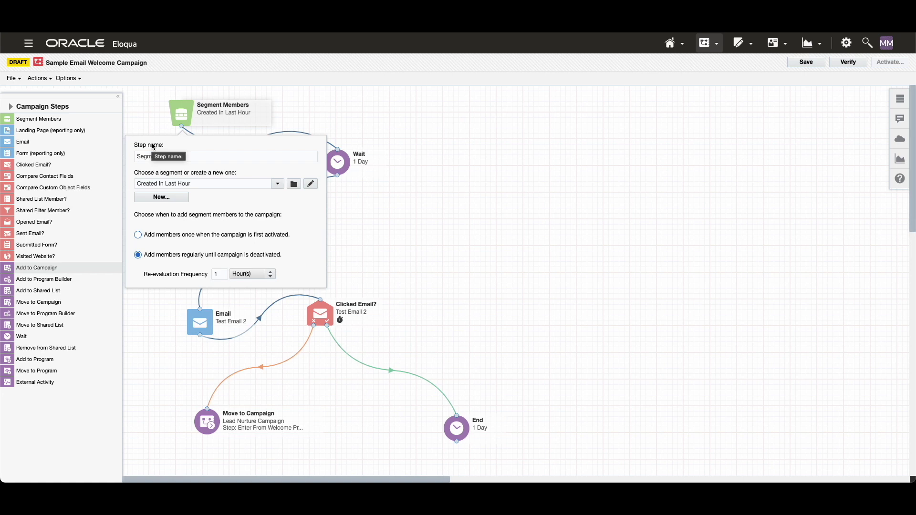
{"action": "left_click", "coordinate": [425, 174]}
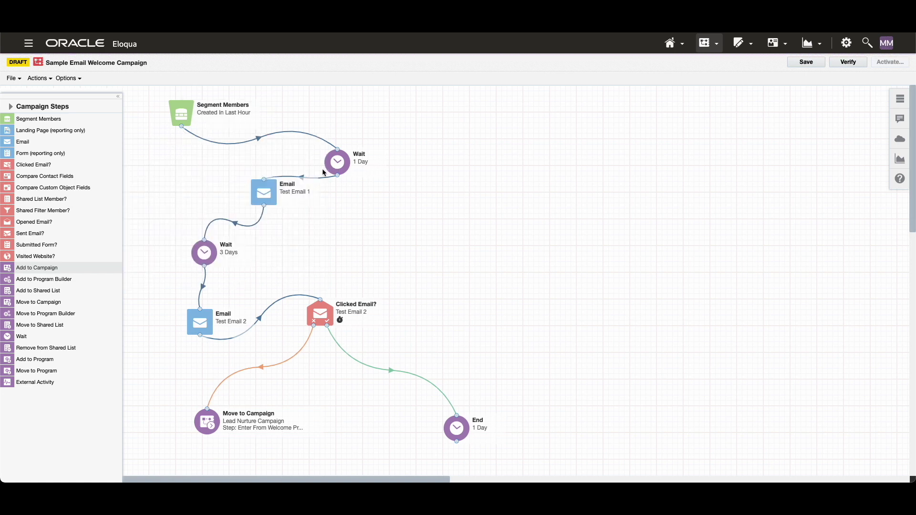
{"action": "double_click", "coordinate": [344, 166]}
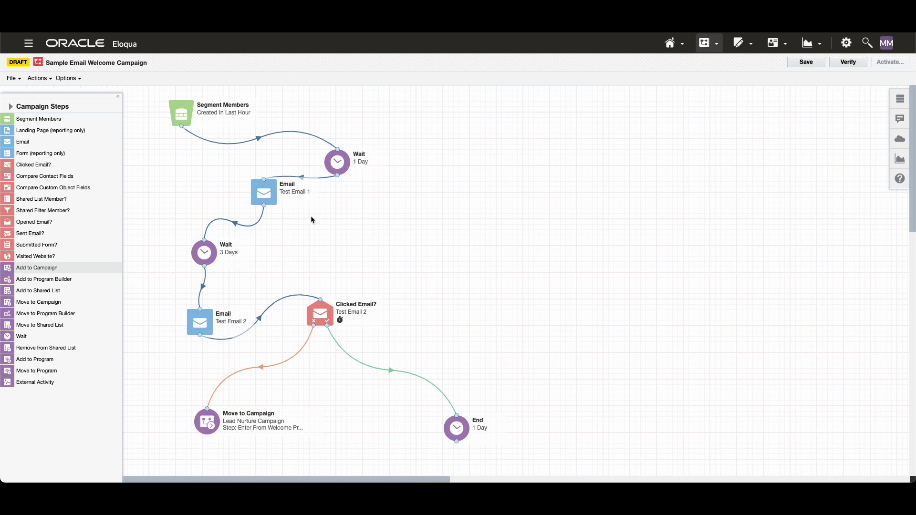
- Review the scheduling of the Test Email 1 and Test Email 2 steps and the evaluation settings of the Clicked Email? step
{"action": "double_click", "coordinate": [275, 197]}
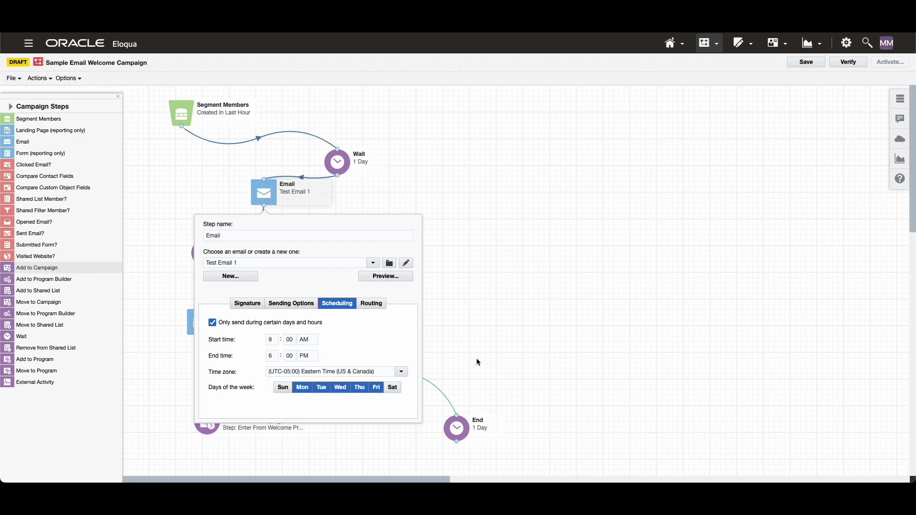
{"action": "left_click", "coordinate": [495, 352]}
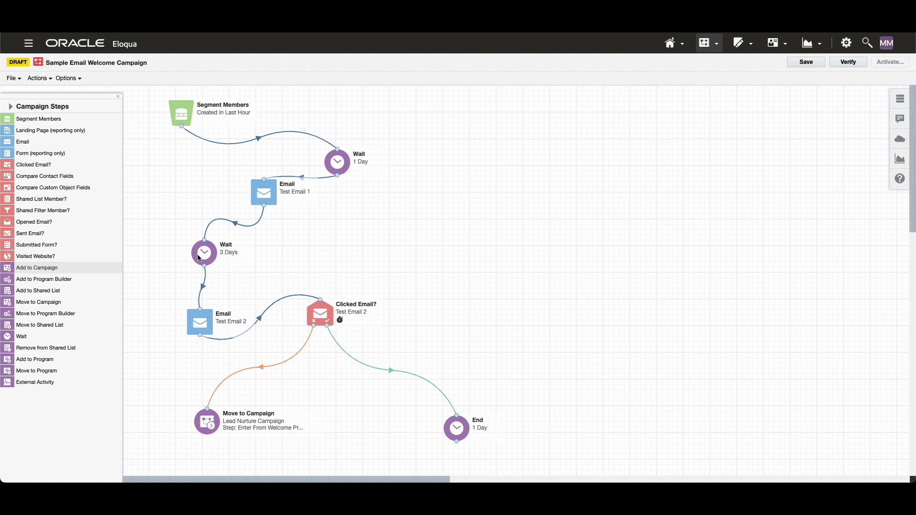
{"action": "double_click", "coordinate": [212, 326]}
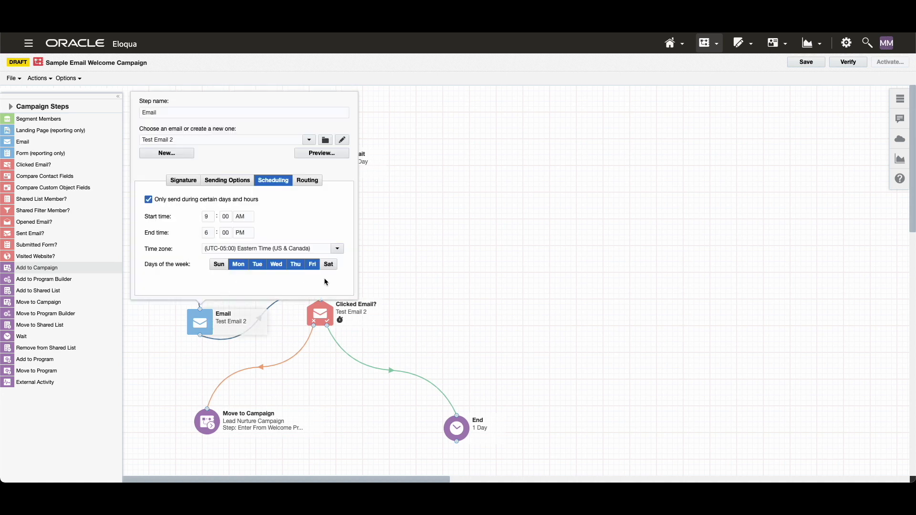
{"action": "left_click", "coordinate": [436, 313]}
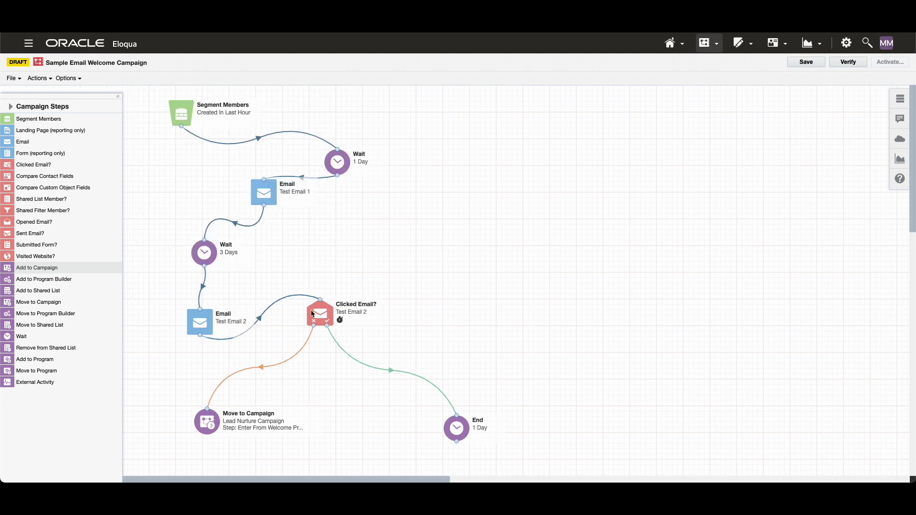
{"action": "double_click", "coordinate": [314, 314]}
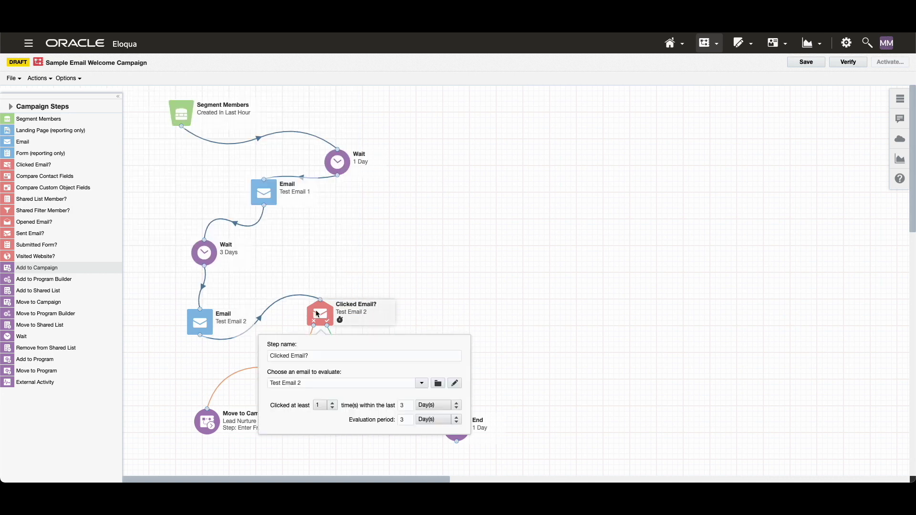
{"action": "left_click", "coordinate": [453, 288]}
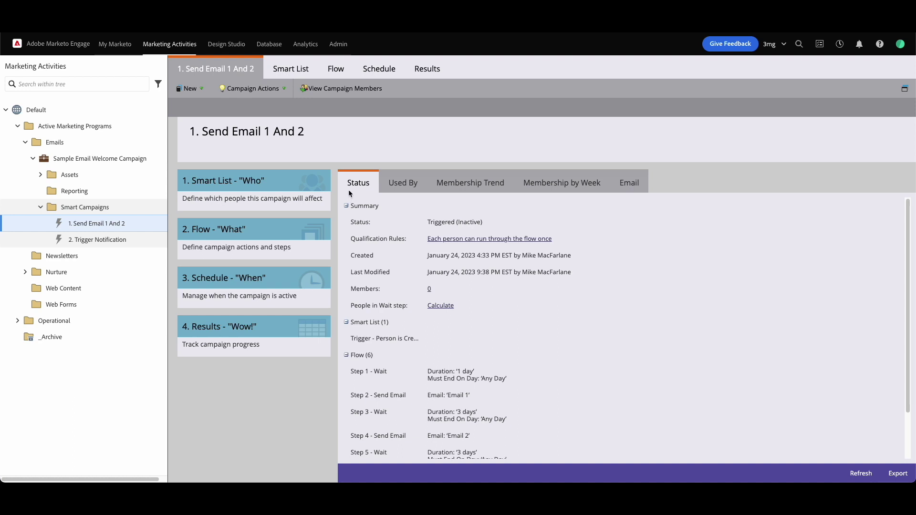
- In Marketo Engage, review the smart list and flow of the 1. Send Email 1 And 2 campaign and the flow of 2. Trigger Notification
{"action": "left_click", "coordinate": [301, 72]}
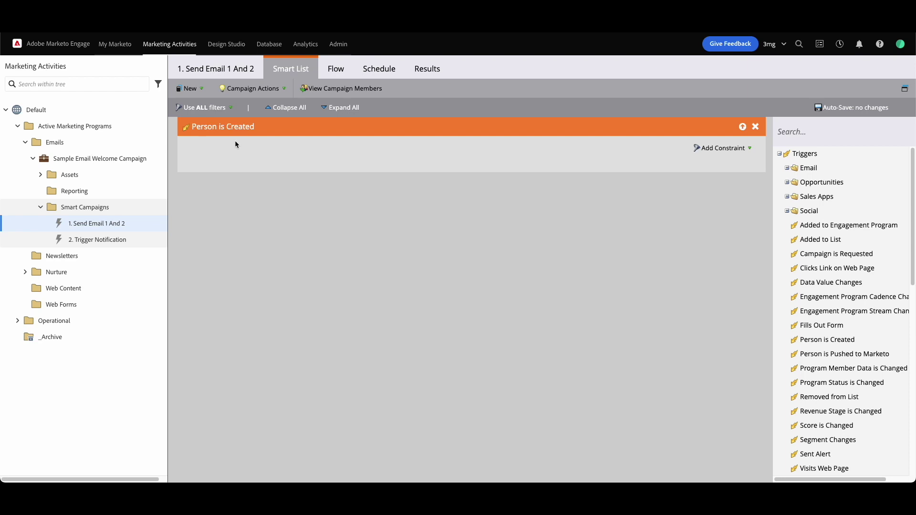
{"action": "left_click", "coordinate": [337, 70]}
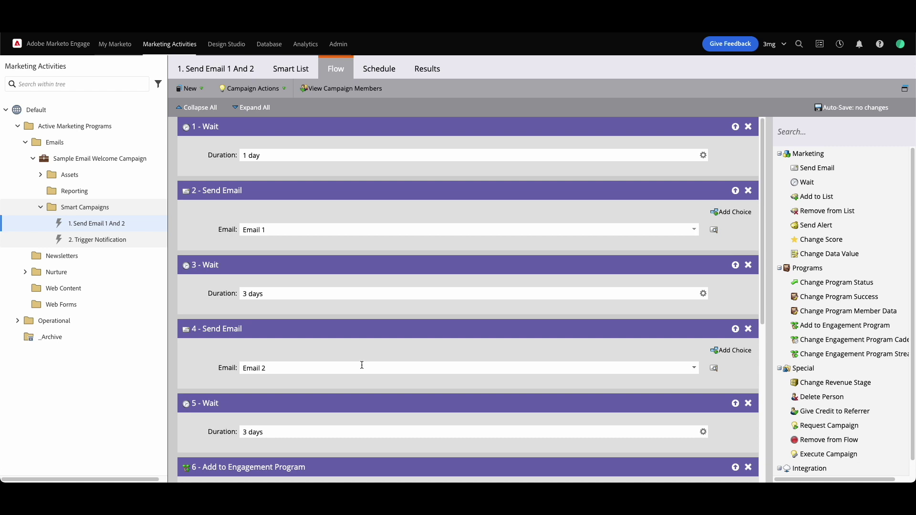
{"action": "left_click", "coordinate": [100, 244]}
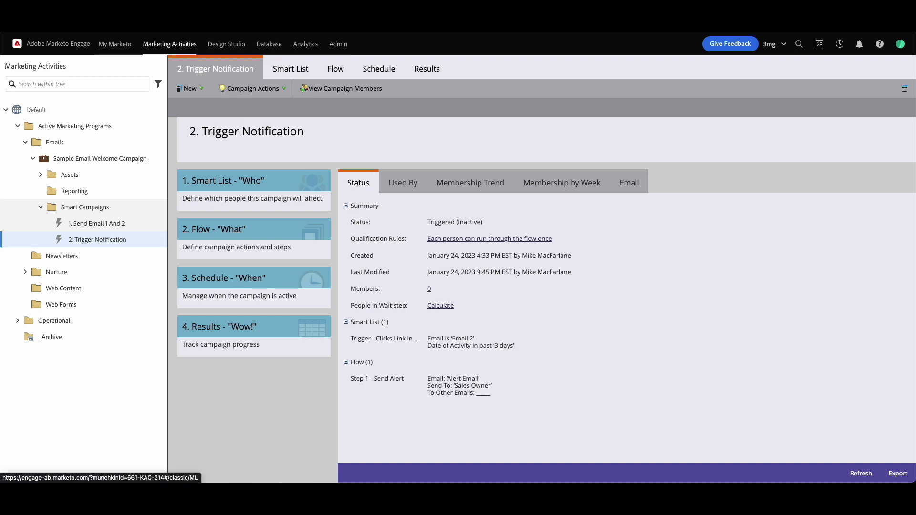
{"action": "left_click", "coordinate": [337, 70]}
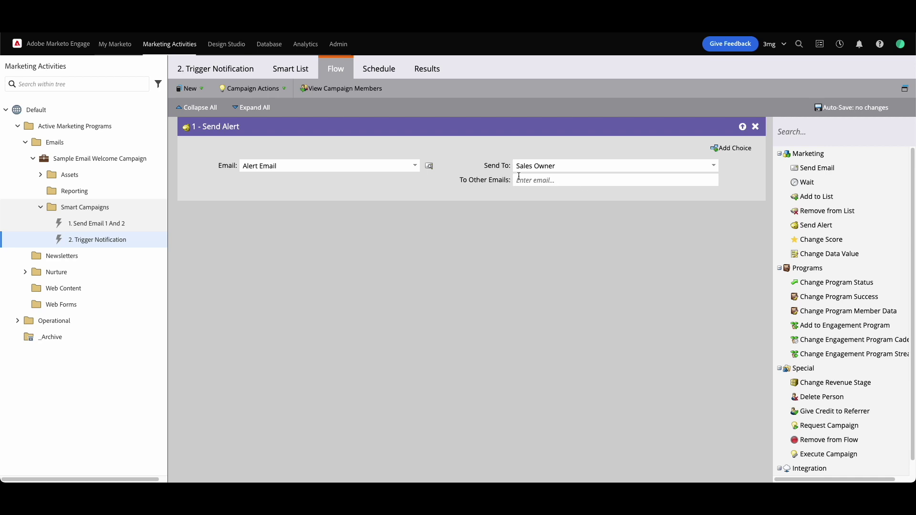
- Return to the 1. Send Email 1 And 2 smart campaign and review its flow through to the last step
{"action": "left_click", "coordinate": [100, 230]}
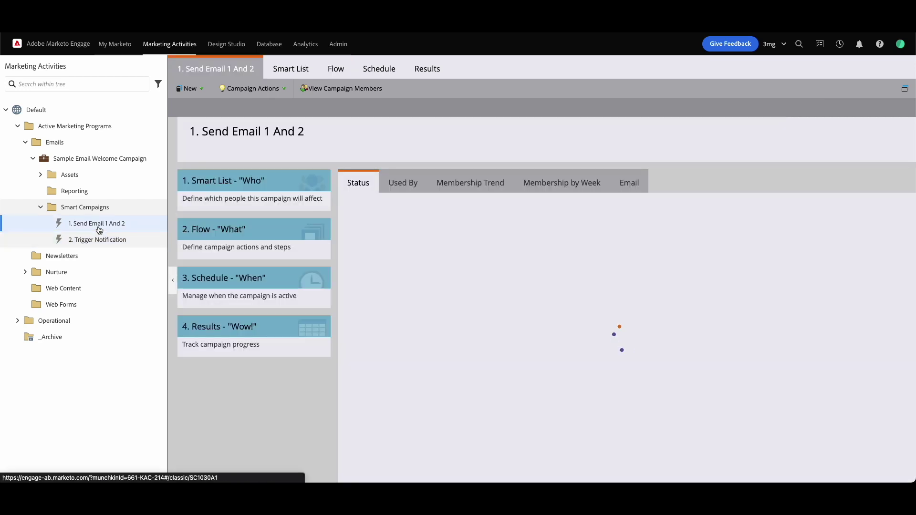
{"action": "left_click", "coordinate": [339, 68]}
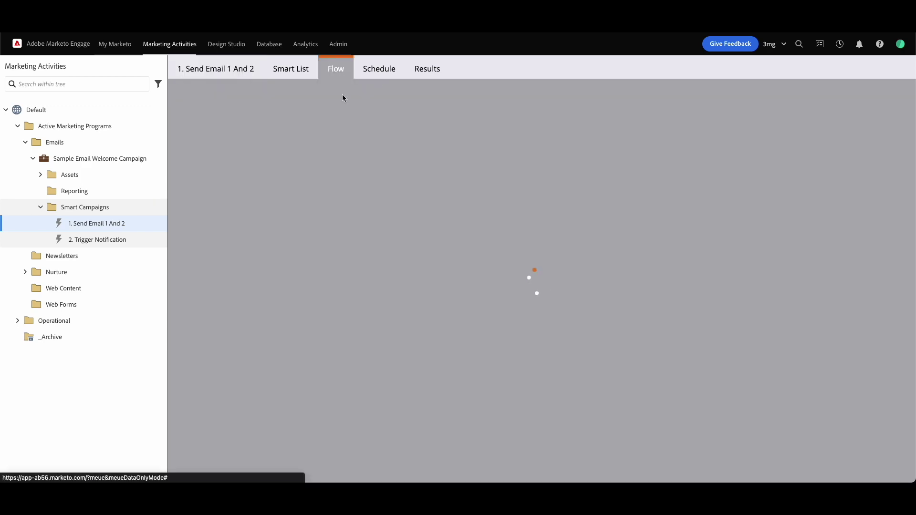
{"action": "scroll", "coordinate": [387, 320], "scroll_direction": "down", "scroll_amount": 5}
{"action": "scroll", "coordinate": [388, 320], "scroll_direction": "down", "scroll_amount": 1}
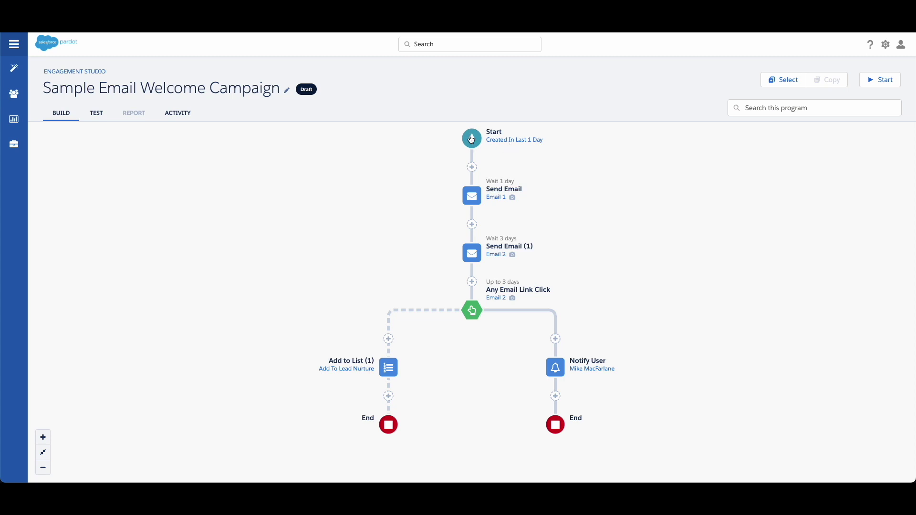
- In Pardot Engagement Studio, review the program's Start settings, including recipient list, business hours and time zone, and save them
{"action": "left_click", "coordinate": [472, 139]}
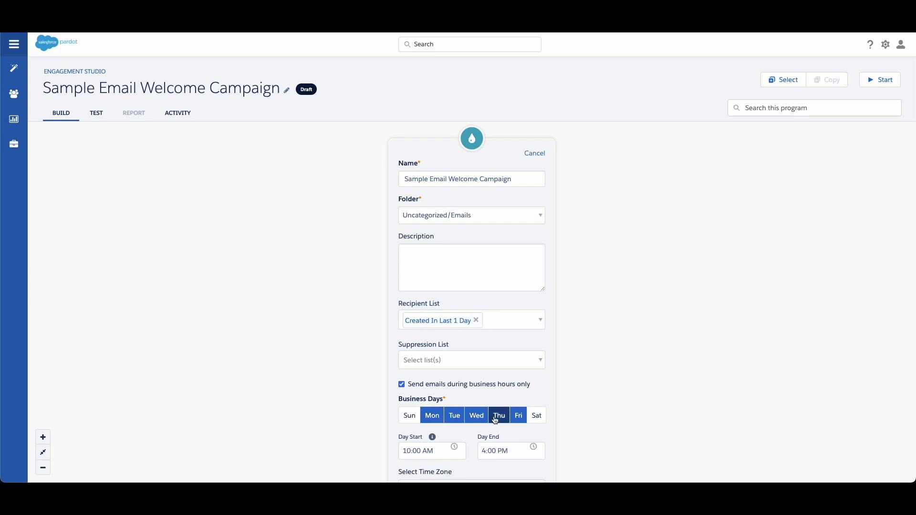
{"action": "scroll", "coordinate": [610, 428], "scroll_direction": "down", "scroll_amount": 1}
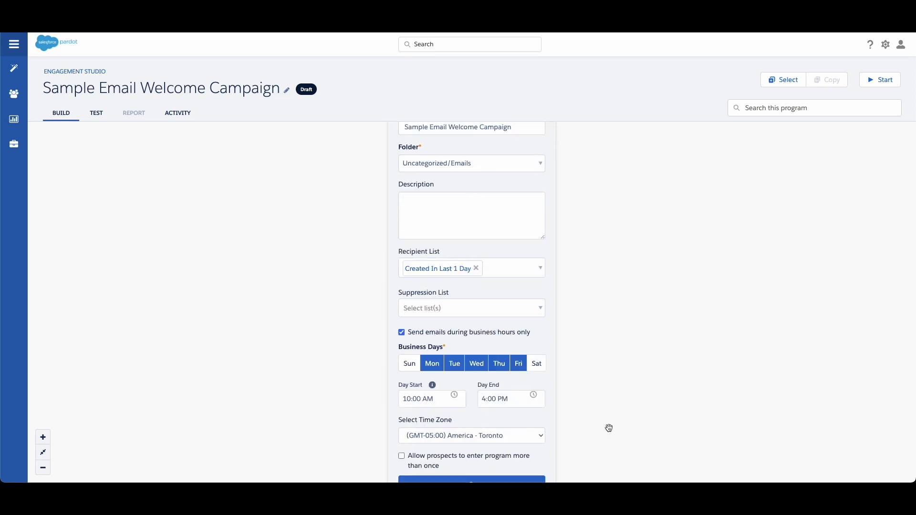
{"action": "scroll", "coordinate": [589, 429], "scroll_direction": "down", "scroll_amount": 1}
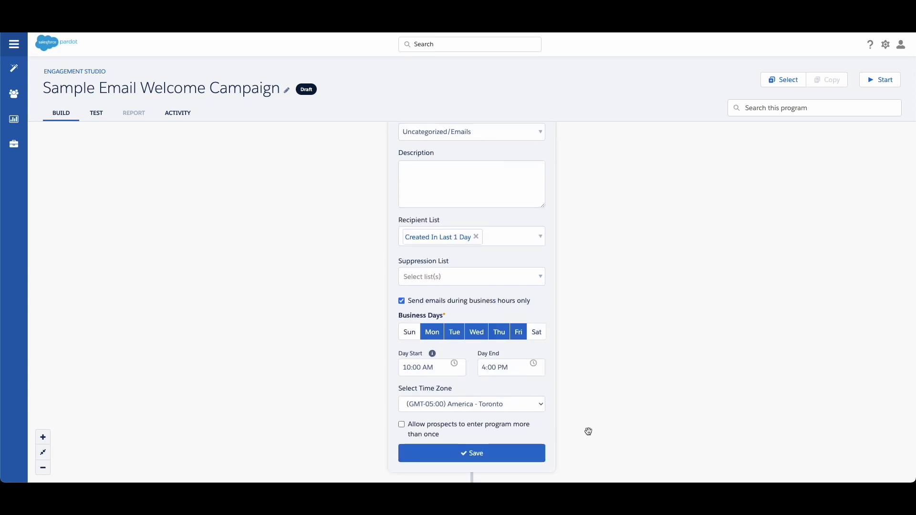
{"action": "left_click", "coordinate": [507, 454]}
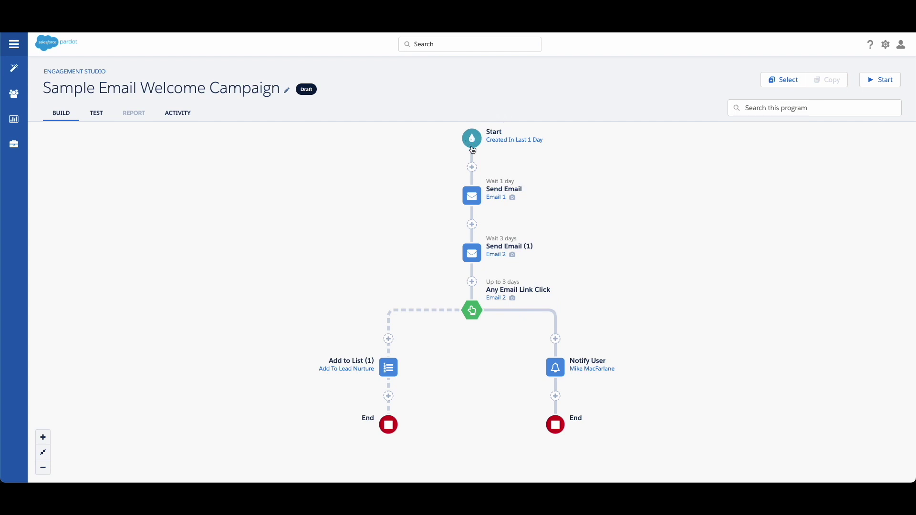
- Review the email and wait settings of the Email 1 and Email 2 send steps, saving each one
{"action": "left_click", "coordinate": [472, 196]}
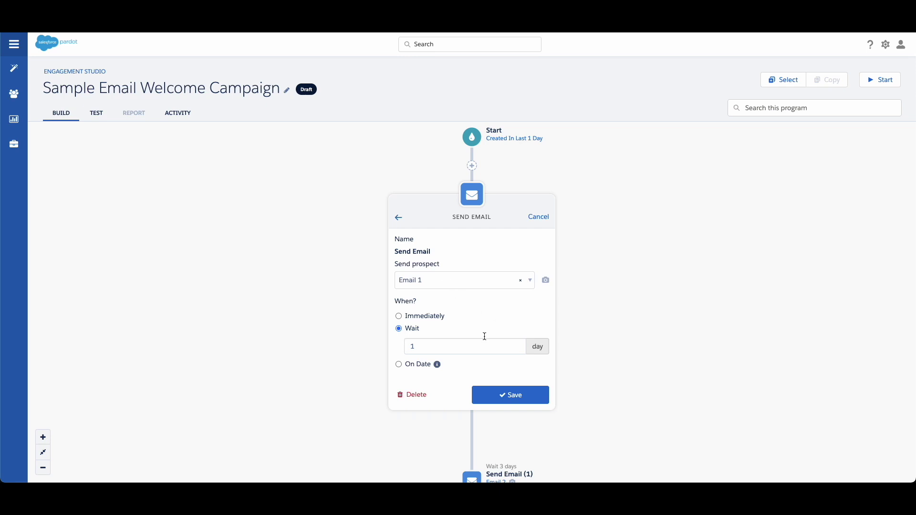
{"action": "left_click", "coordinate": [522, 403]}
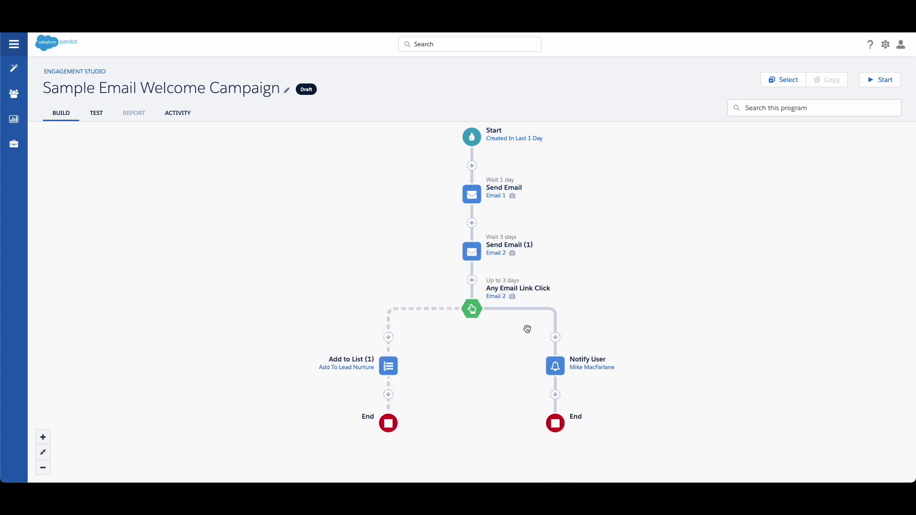
{"action": "left_click", "coordinate": [475, 253]}
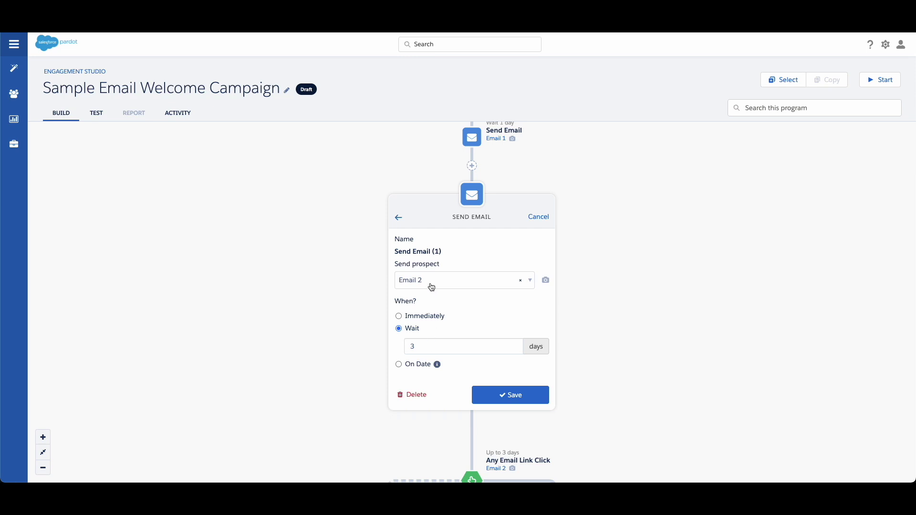
{"action": "left_click", "coordinate": [492, 395]}
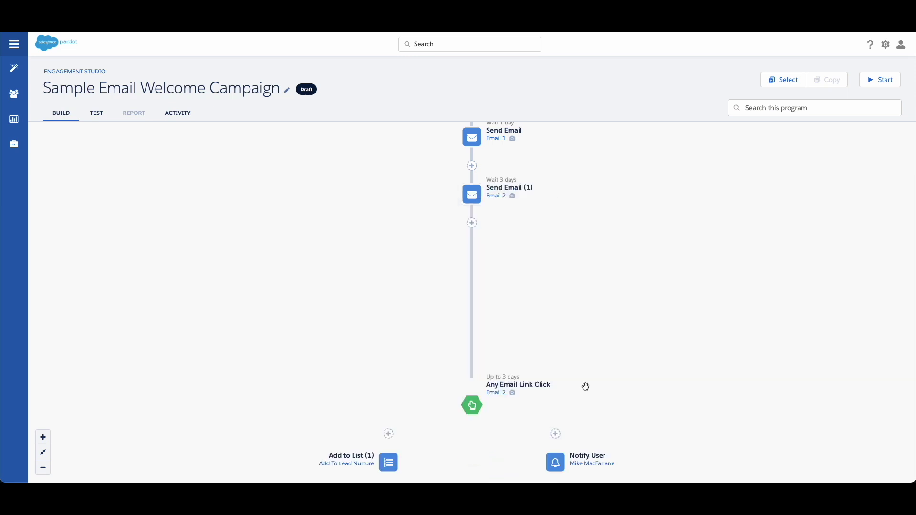
- Inspect the Any Email Link Click trigger and the Notify User and Add to List actions on its two branches
{"action": "left_click", "coordinate": [472, 252]}
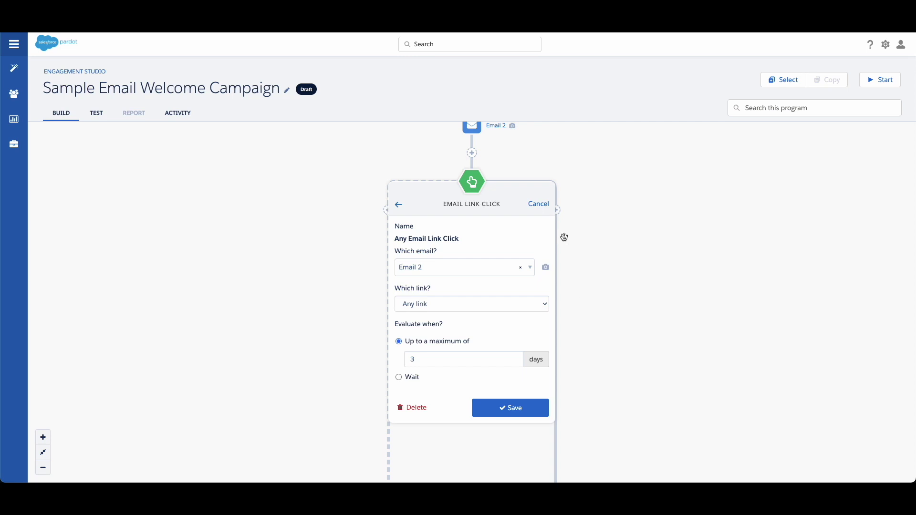
{"action": "left_click", "coordinate": [544, 211]}
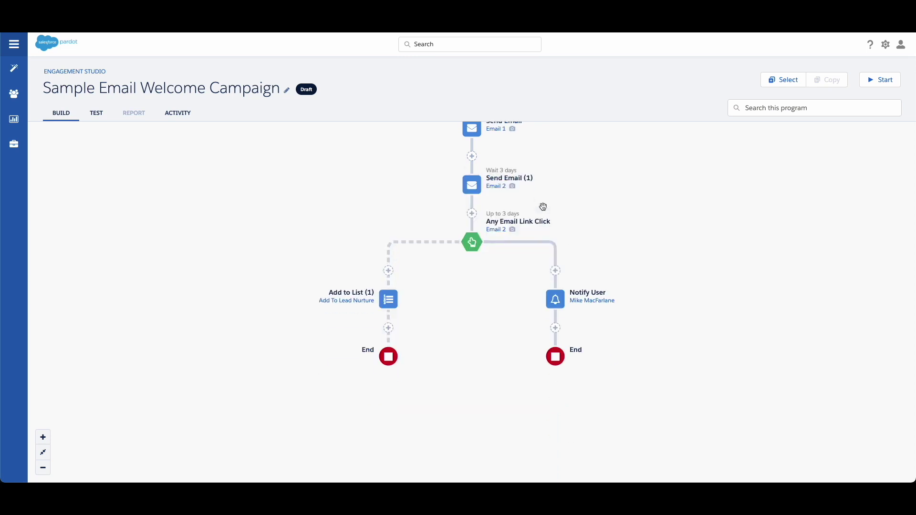
{"action": "left_click", "coordinate": [555, 298]}
{"action": "left_click", "coordinate": [619, 234]}
{"action": "left_click", "coordinate": [389, 299]}
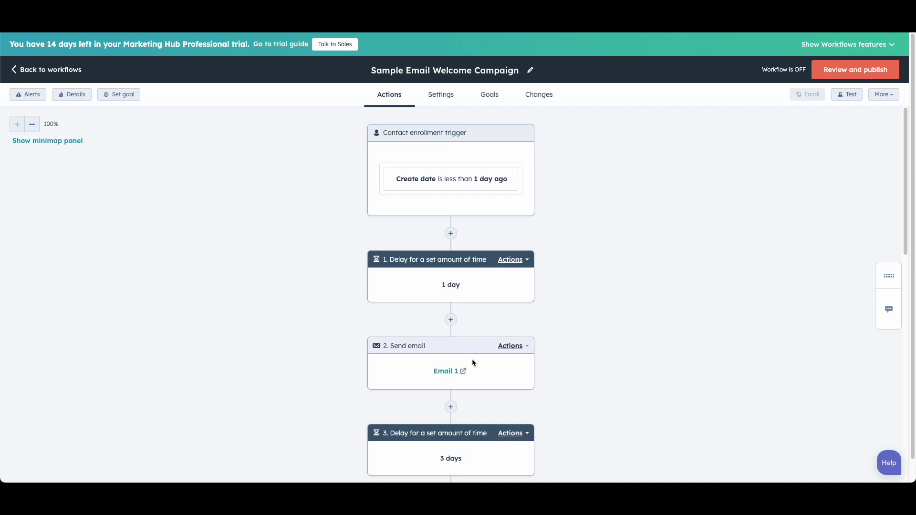
- In HubSpot, review the Sample Email Welcome Campaign workflow, opening the Delay until event happens and Send Slack notification actions
{"action": "scroll", "coordinate": [516, 384], "scroll_direction": "down", "scroll_amount": 3}
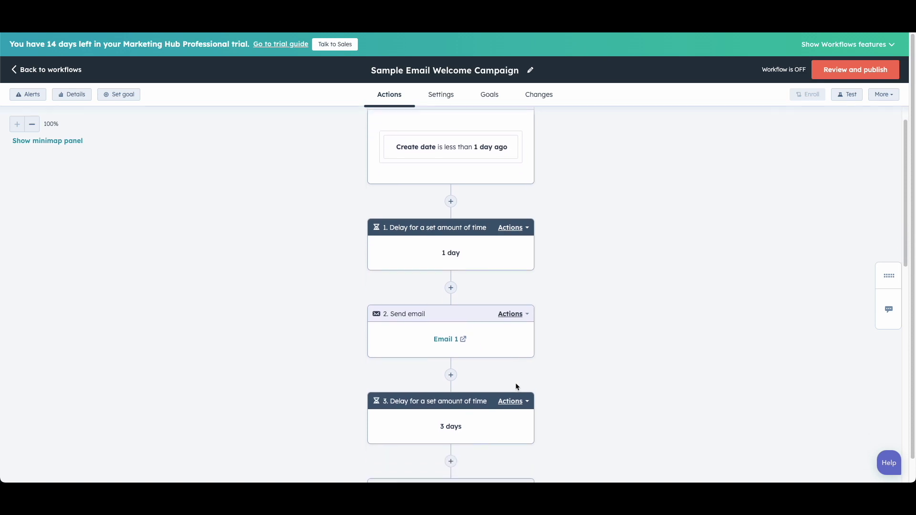
{"action": "scroll", "coordinate": [493, 371], "scroll_direction": "down", "scroll_amount": 3}
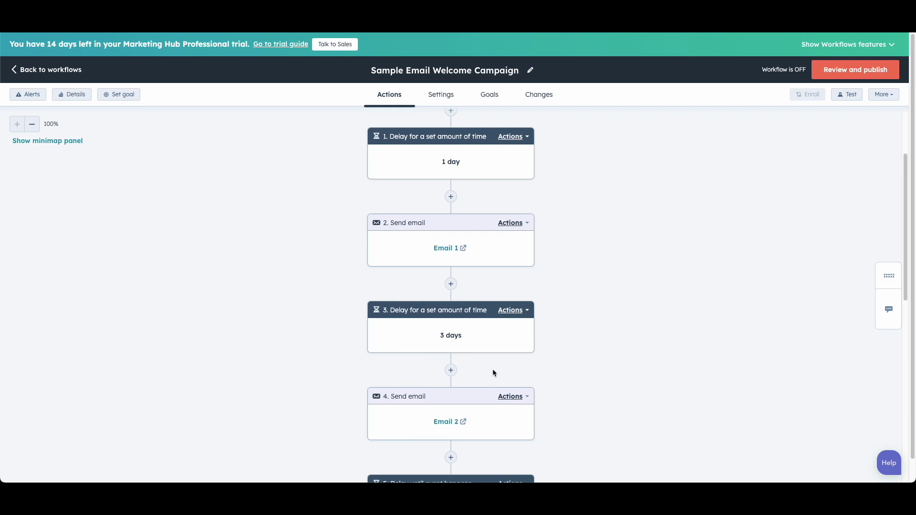
{"action": "scroll", "coordinate": [489, 383], "scroll_direction": "down", "scroll_amount": 2}
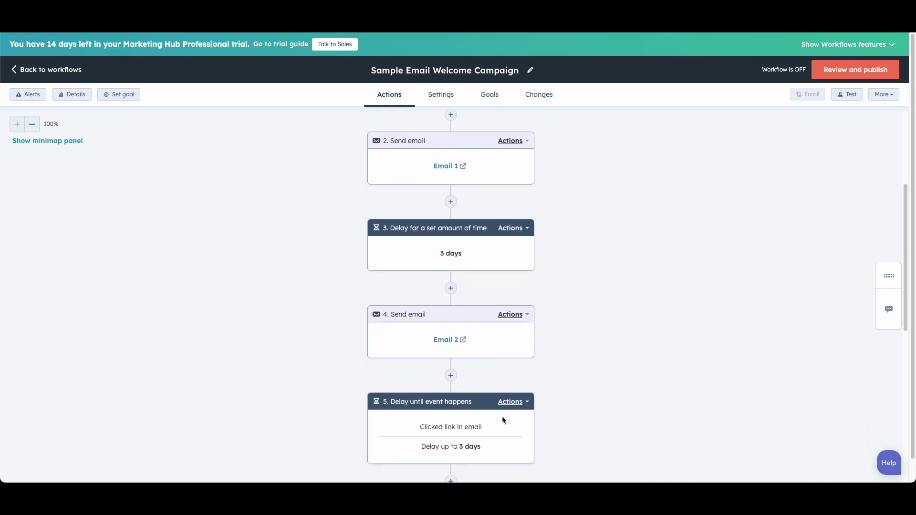
{"action": "left_click", "coordinate": [502, 418]}
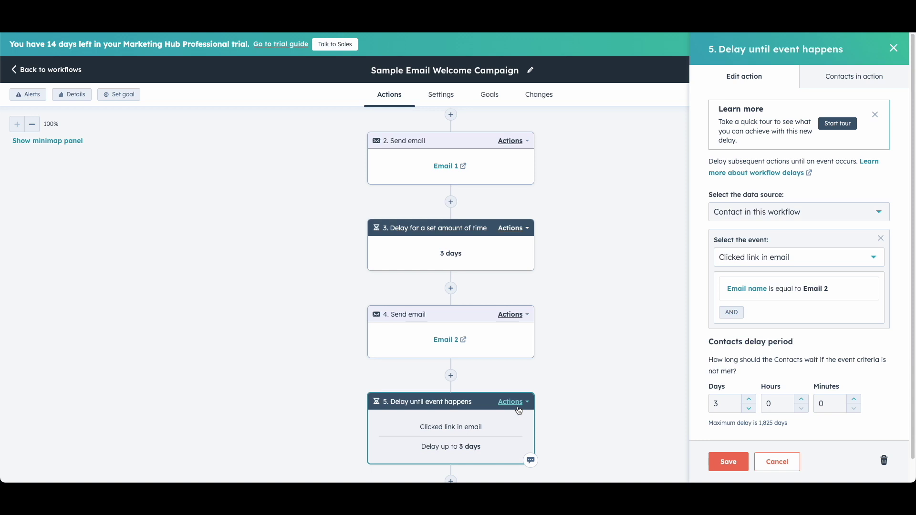
{"action": "scroll", "coordinate": [604, 392], "scroll_direction": "down", "scroll_amount": 7}
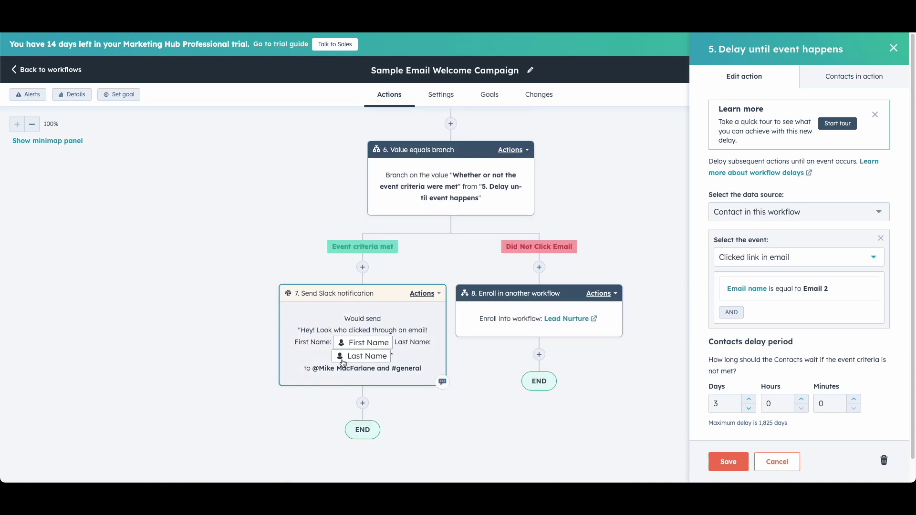
{"action": "left_click", "coordinate": [343, 363]}
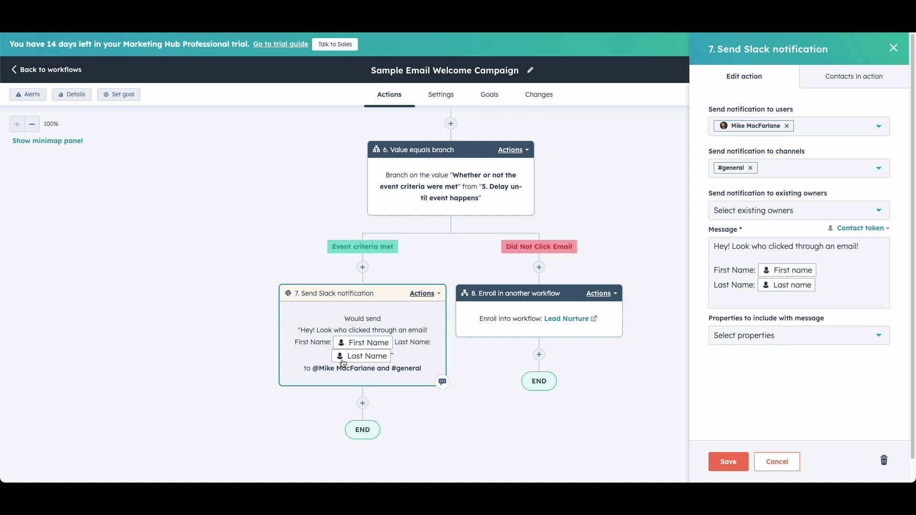